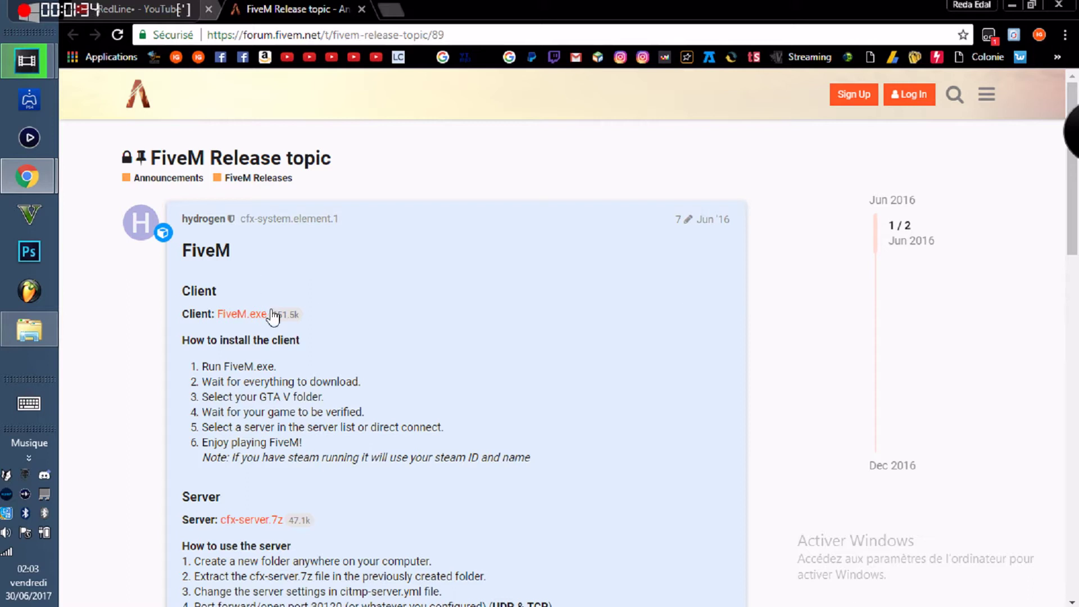
# Download the FiveM.exe client from the Client section of the FiveM Release topic
pyautogui.moveTo(182, 313); pyautogui.dragTo(188, 313)
pyautogui.moveTo(254, 326); pyautogui.dragTo(306, 315)
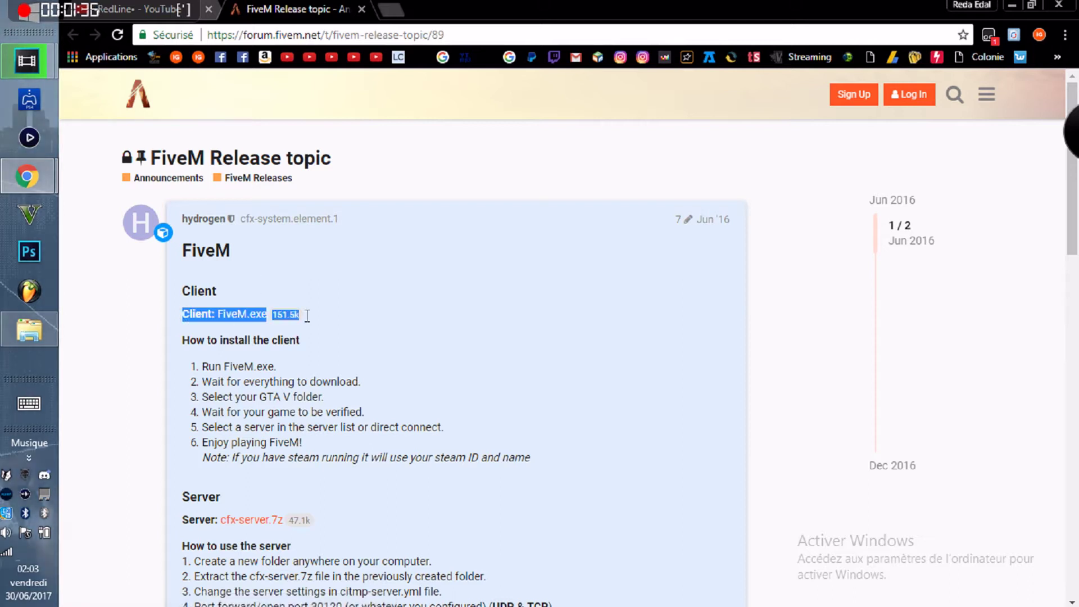
pyautogui.click(206, 313)
pyautogui.moveTo(189, 318); pyautogui.dragTo(270, 323)
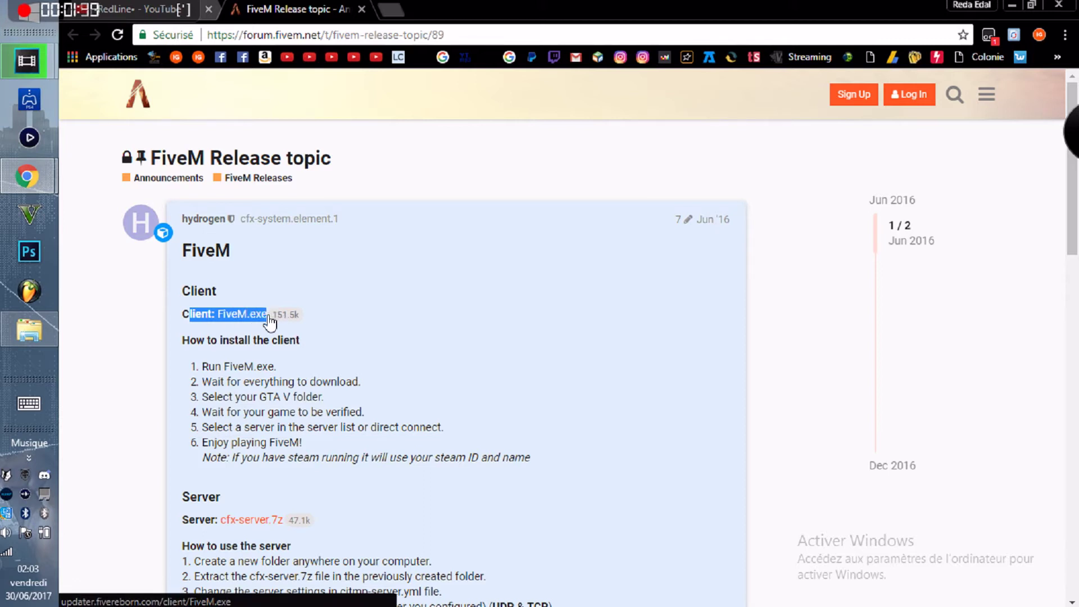
pyautogui.click(402, 373)
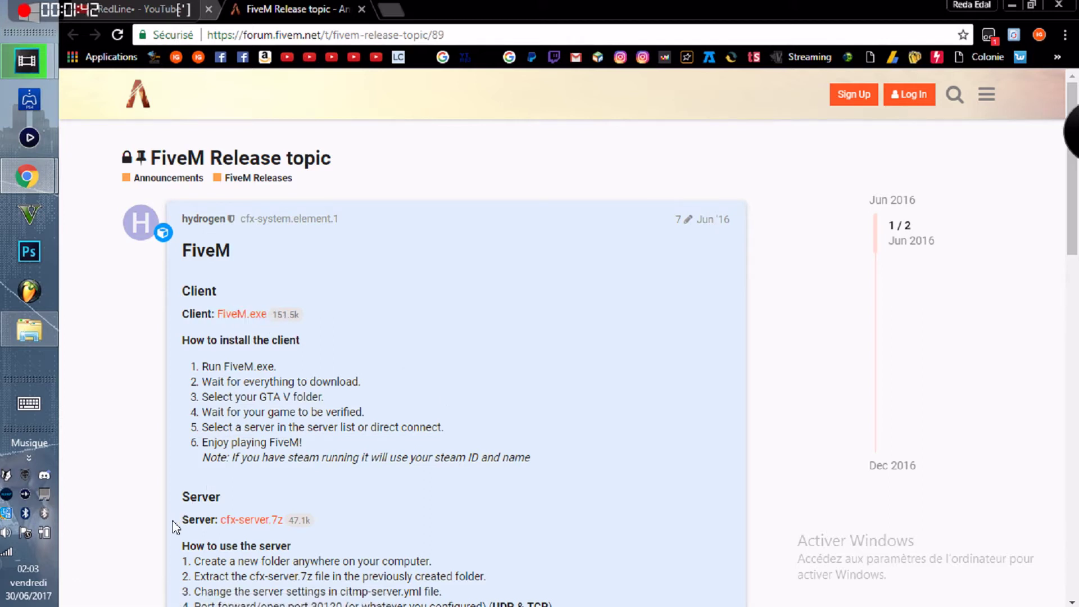
pyautogui.moveTo(173, 522); pyautogui.dragTo(254, 543)
pyautogui.click(759, 415)
pyautogui.click(241, 315)
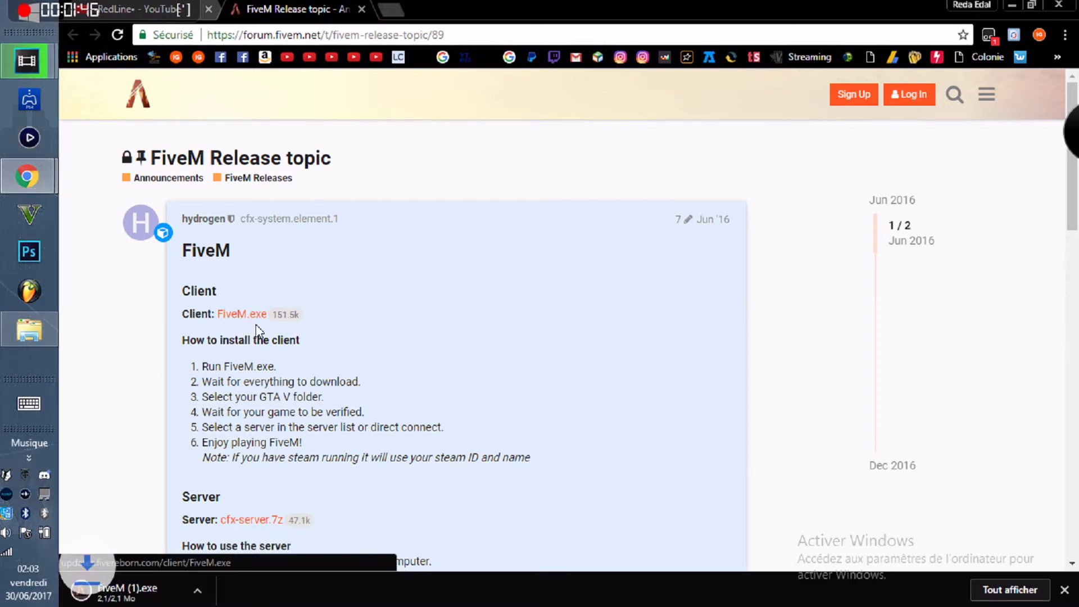
# Highlight the client installation instructions and acknowledge FiveM's already-installed and outdated-Windows notices to start the update
pyautogui.moveTo(180, 338); pyautogui.dragTo(433, 458)
pyautogui.click(565, 337)
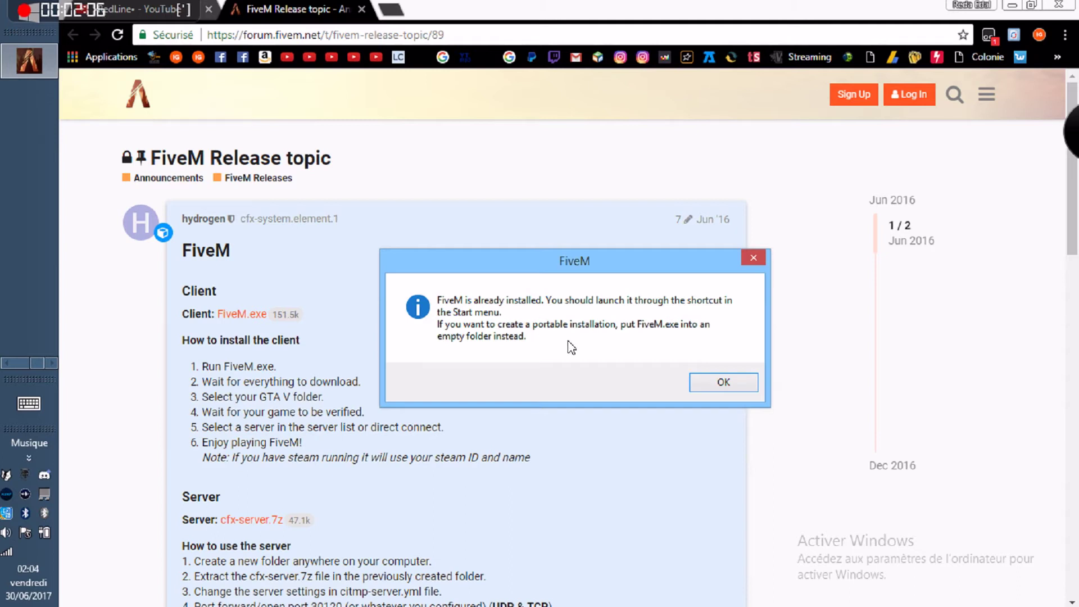
pyautogui.click(713, 388)
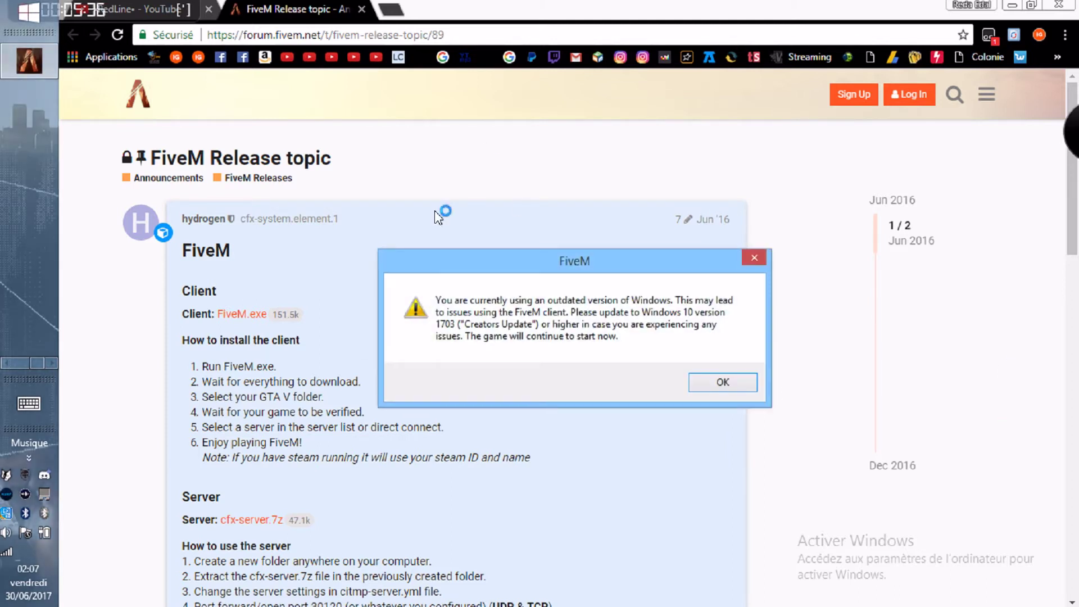
pyautogui.click(753, 390)
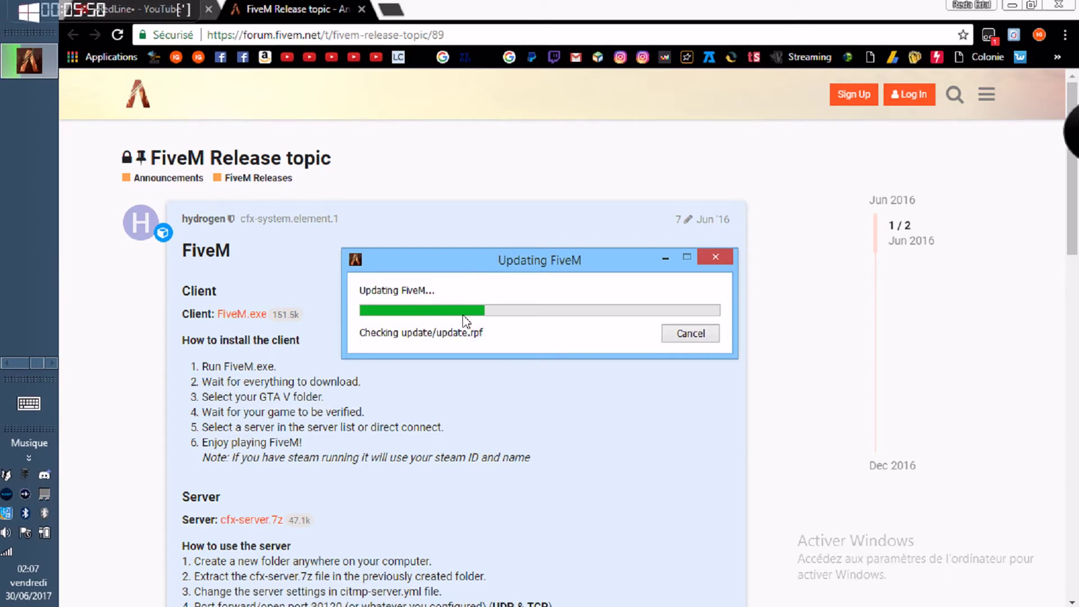
# Minimize the browser and open the Grand Theft Auto V shortcut's file location from the desktop
pyautogui.click(1014, 5)
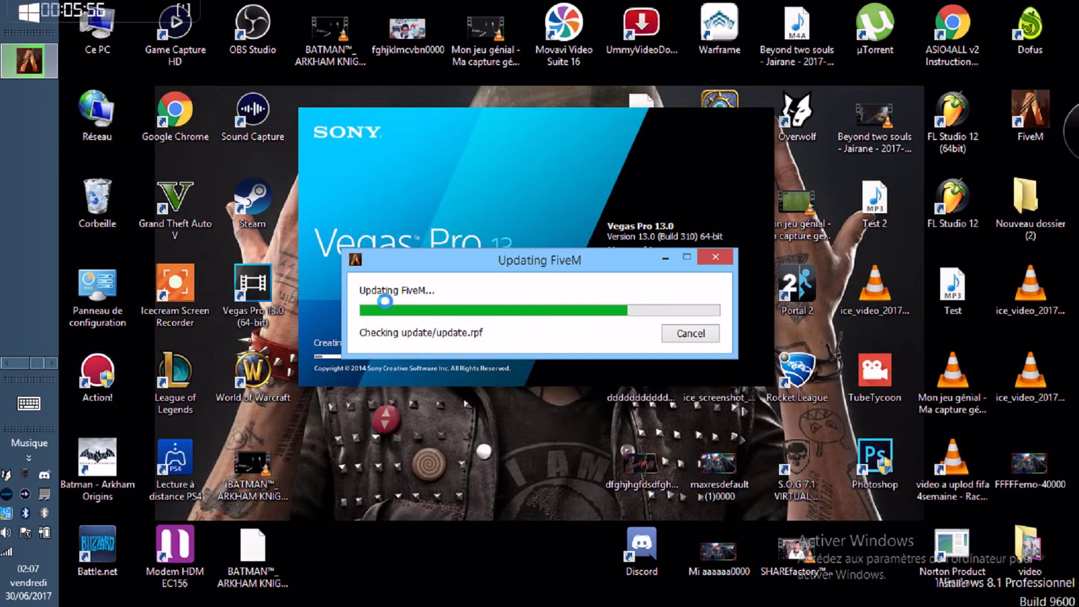
pyautogui.doubleClick(175, 208)
pyautogui.rightClick(169, 203)
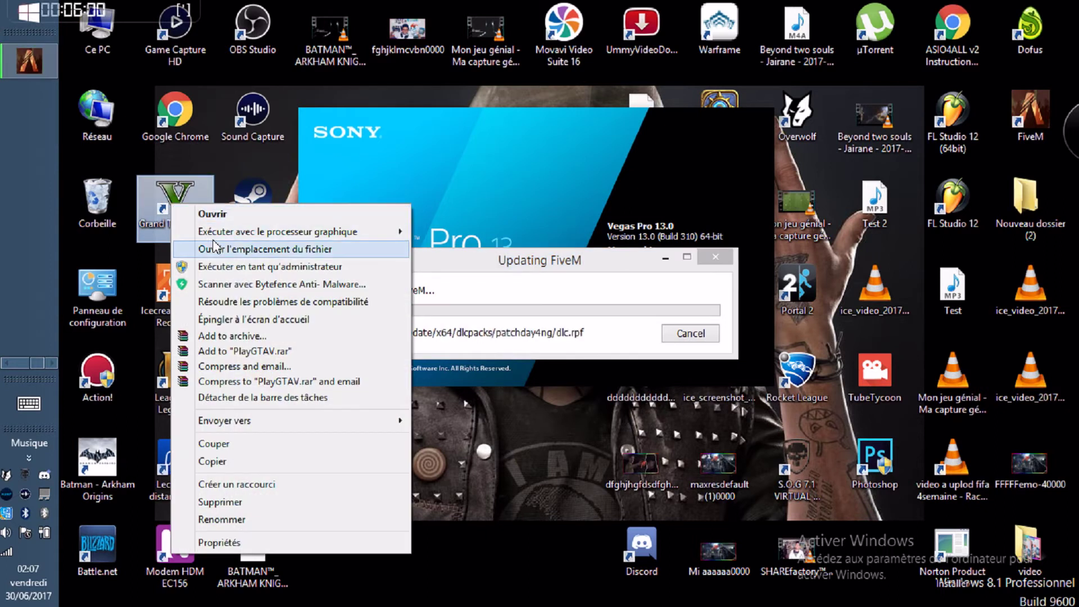
pyautogui.click(252, 253)
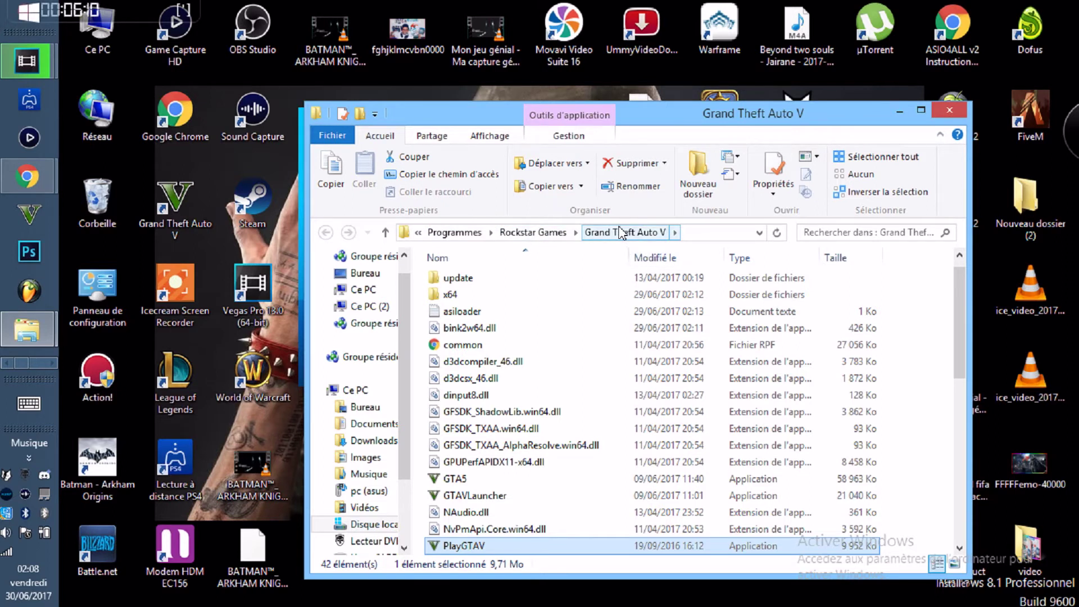
# Browse from Ce PC through Documents and My Games to the Tom Clancy's The Division folder, and close the file window
pyautogui.click(394, 291)
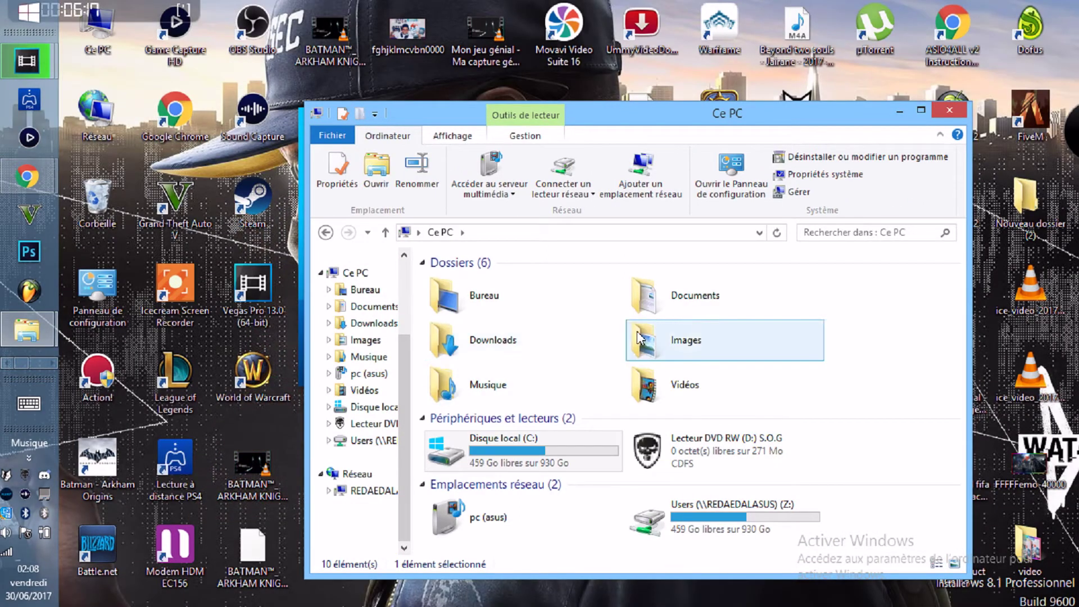
pyautogui.doubleClick(639, 293)
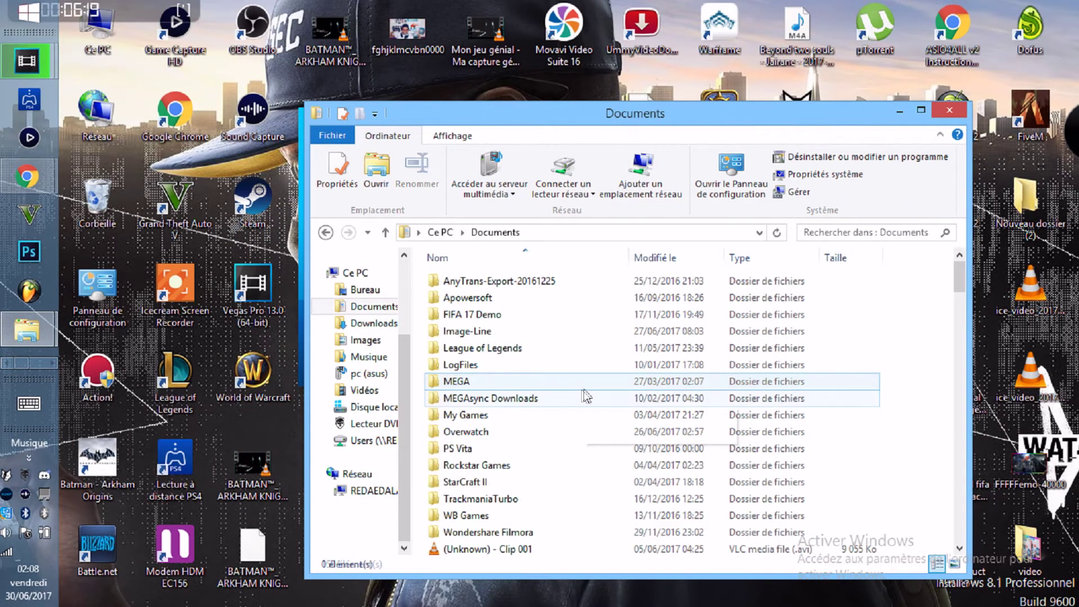
pyautogui.scroll(-1, 585, 396)
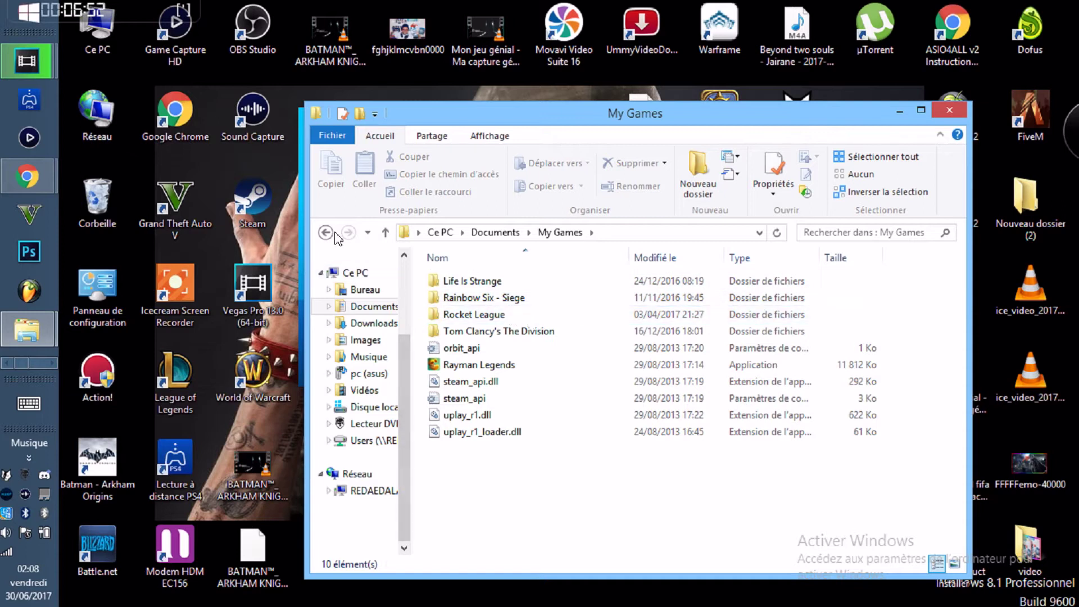
pyautogui.click(334, 233)
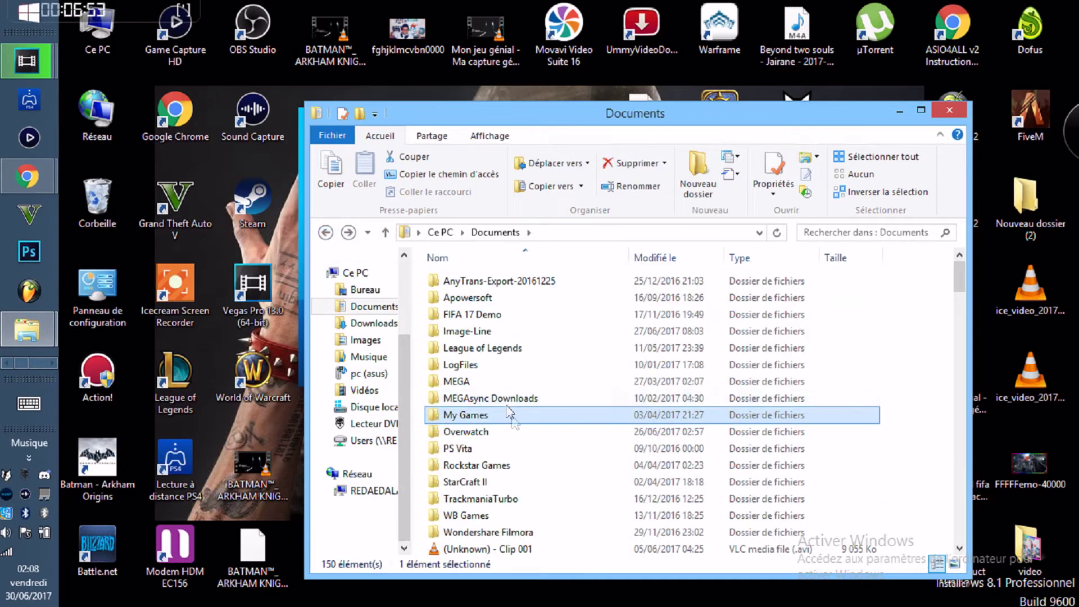
pyautogui.moveTo(514, 422)
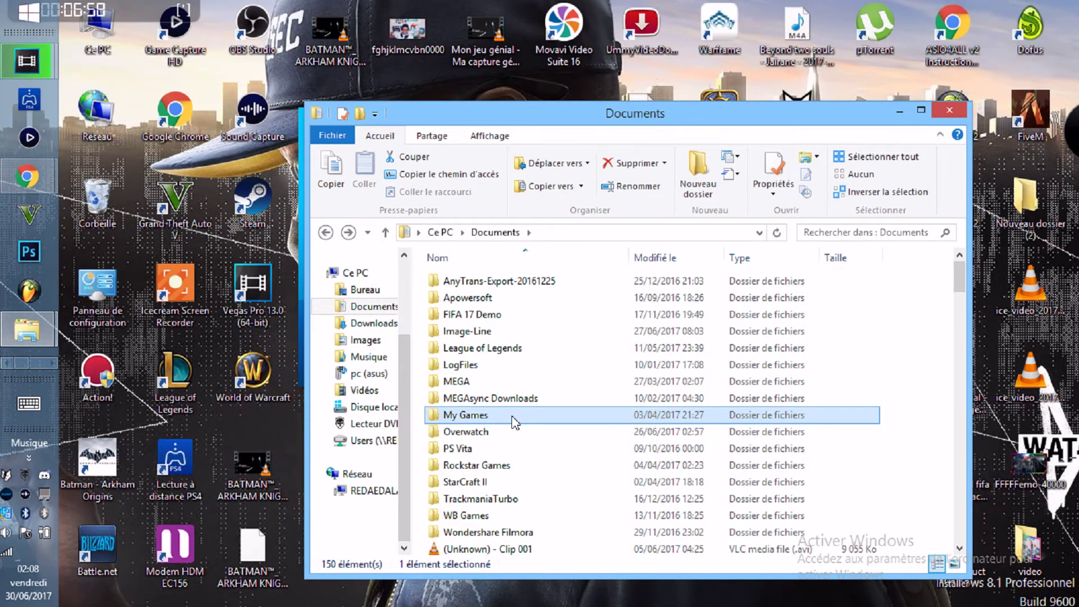
pyautogui.doubleClick(515, 418)
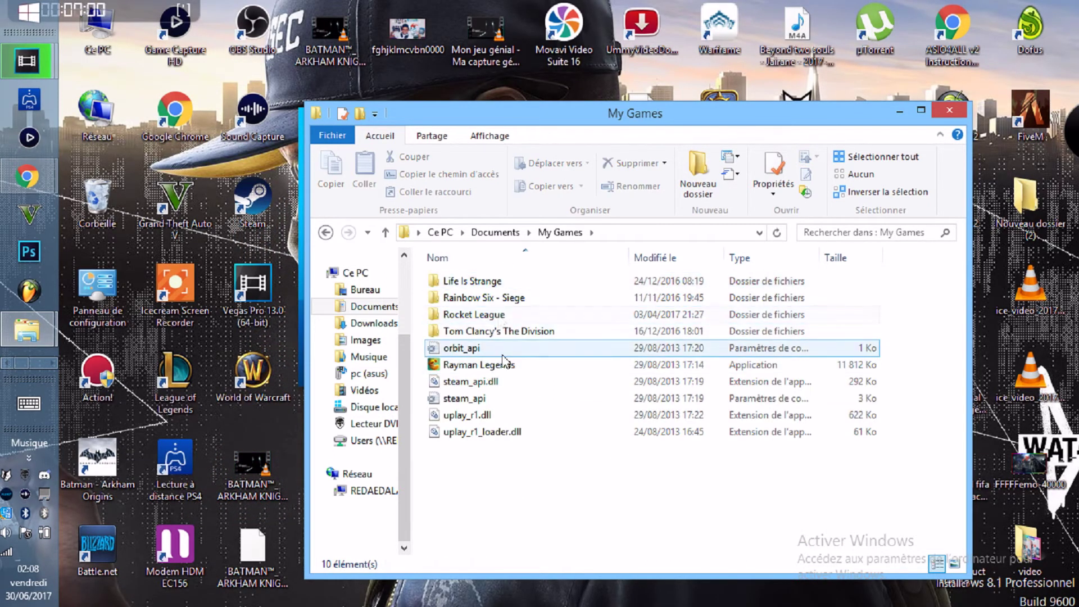
pyautogui.doubleClick(499, 331)
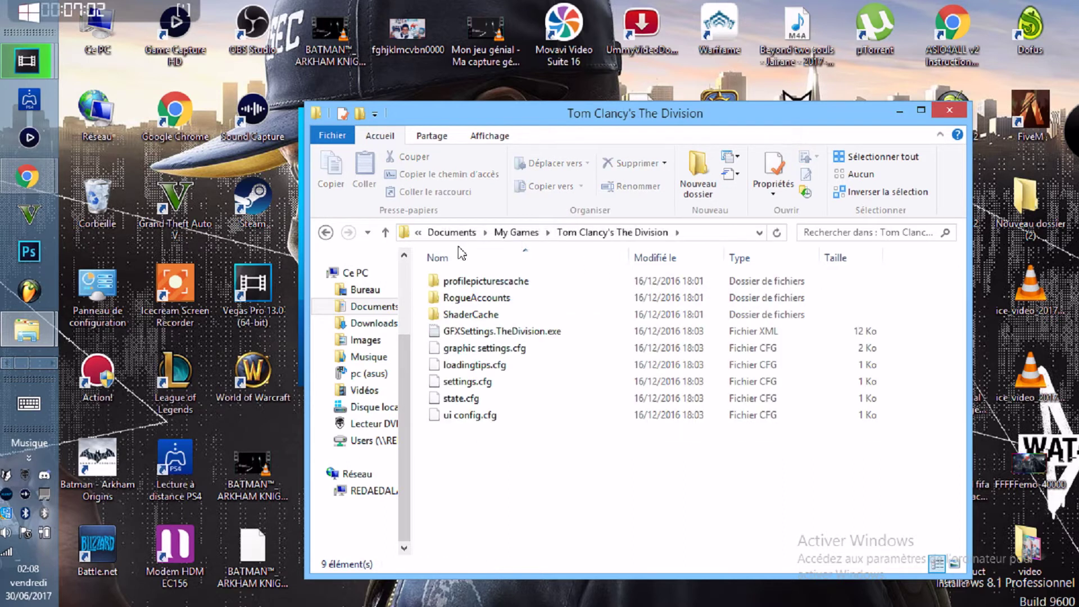
pyautogui.click(964, 116)
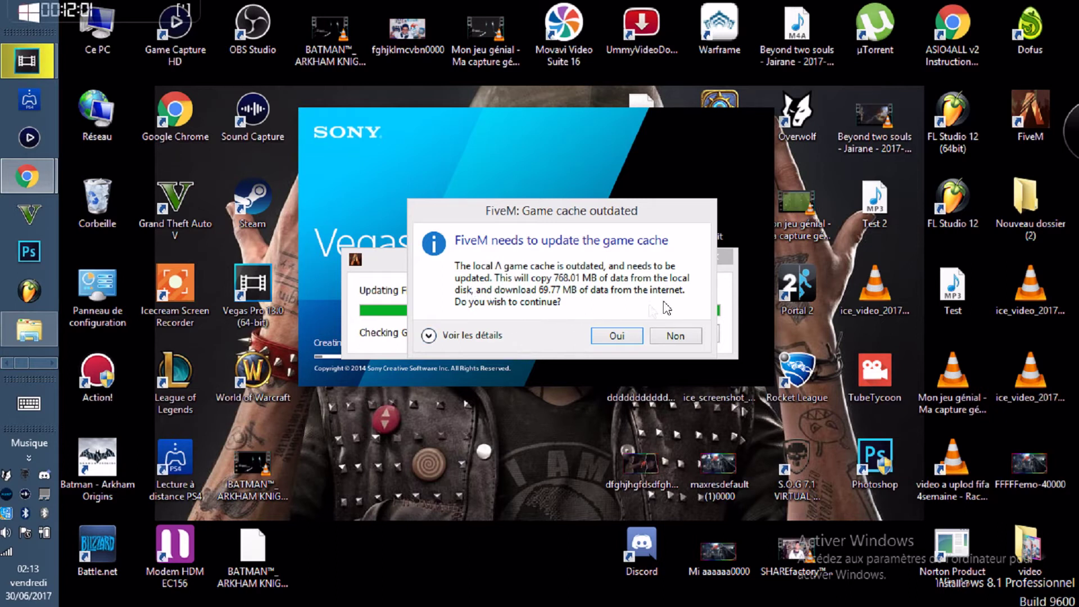
# Accept FiveM's game cache update and set the player name to RedLine in the settings
pyautogui.click(617, 336)
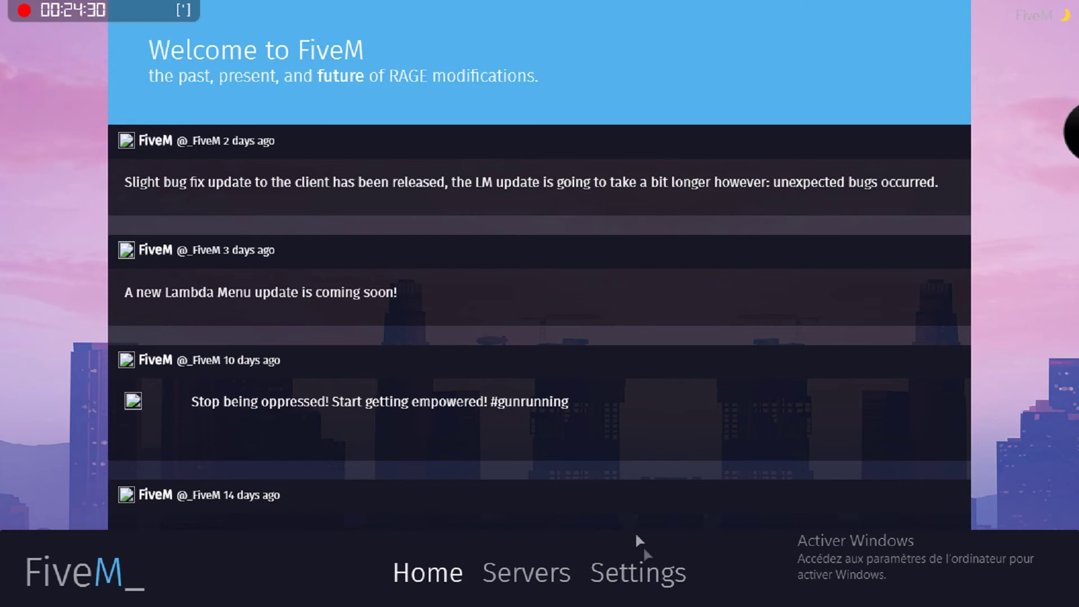
pyautogui.click(626, 579)
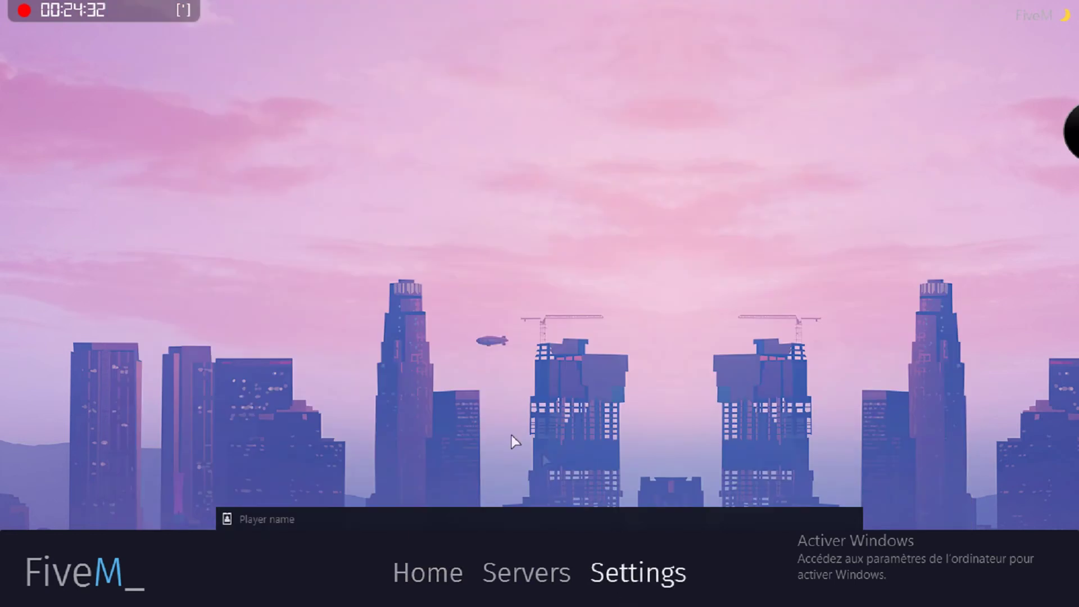
pyautogui.click(268, 520)
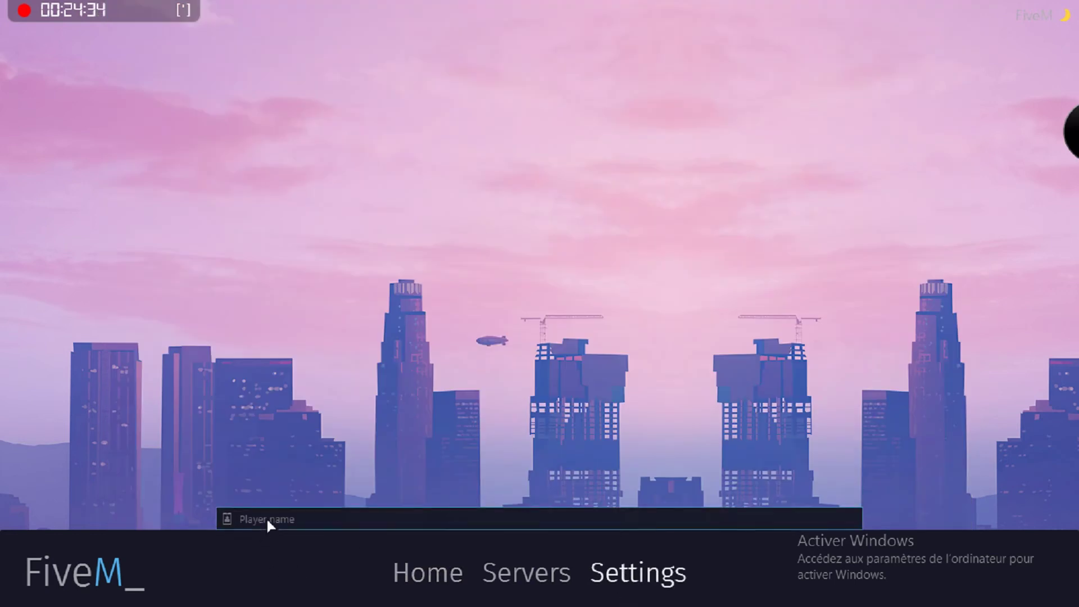
pyautogui.write('RedLine')
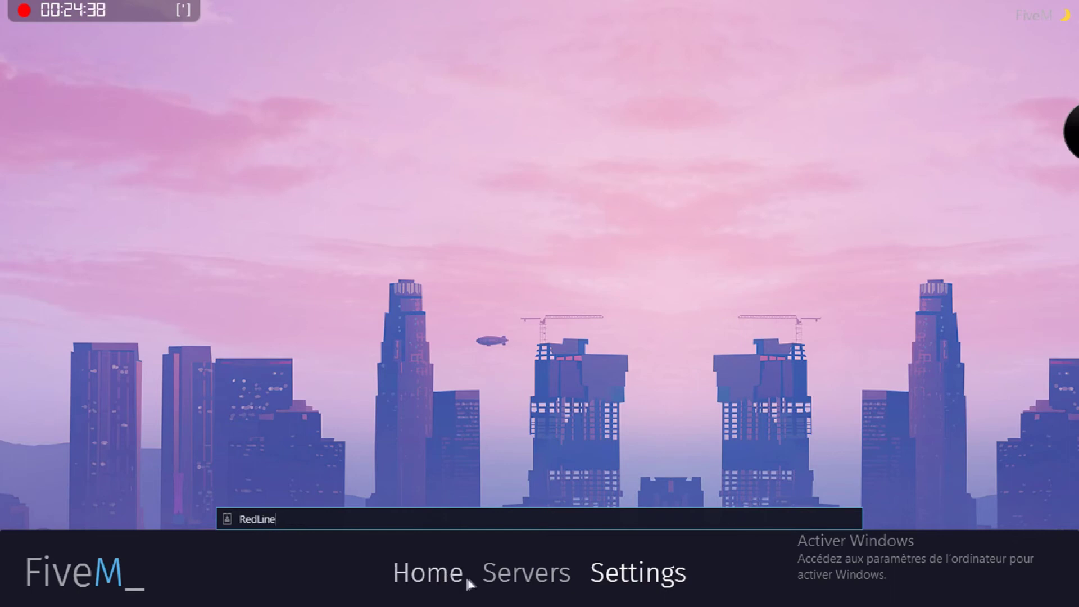
# Open the server browser and filter the server list by "fr"
pyautogui.click(487, 582)
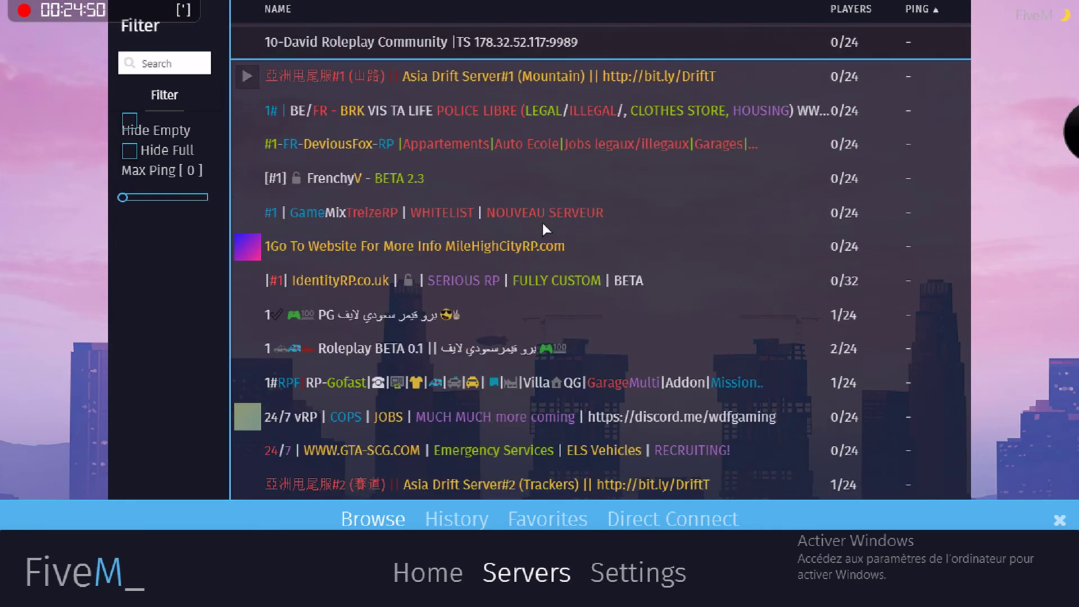
pyautogui.scroll(8, 396, 242)
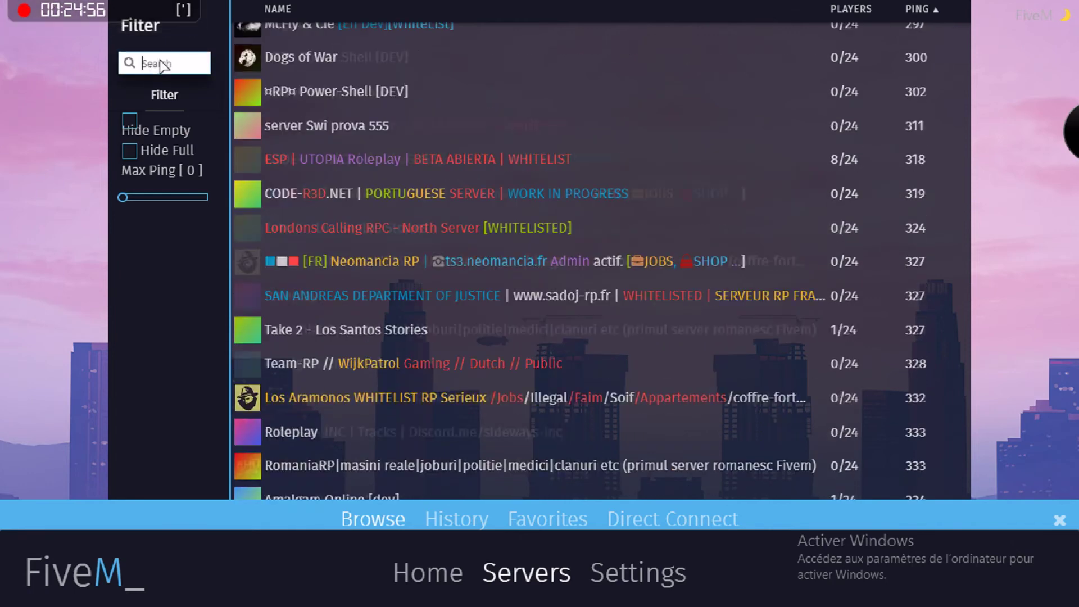
pyautogui.write('fr')
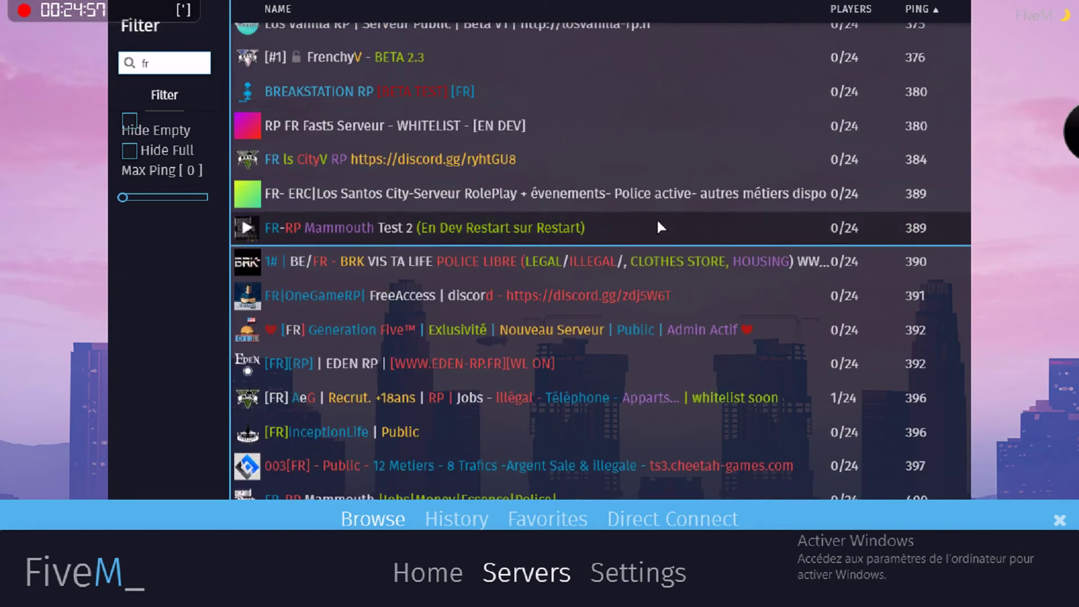
# Examine the names, player counts and pings of the servers in the filtered list
pyautogui.scroll(15, 622, 171)
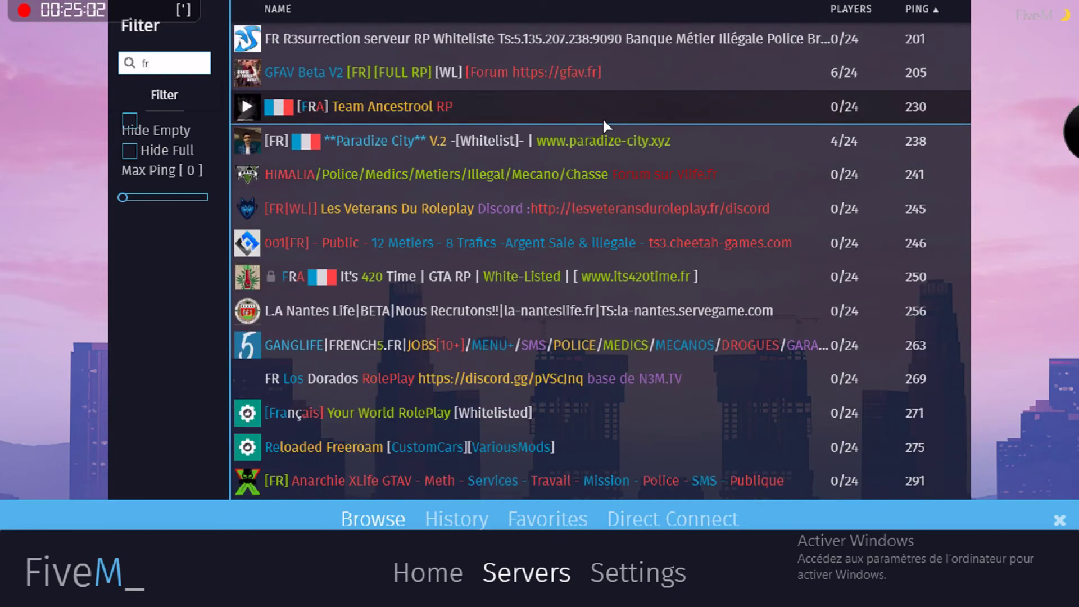
pyautogui.scroll(-9, 937, 313)
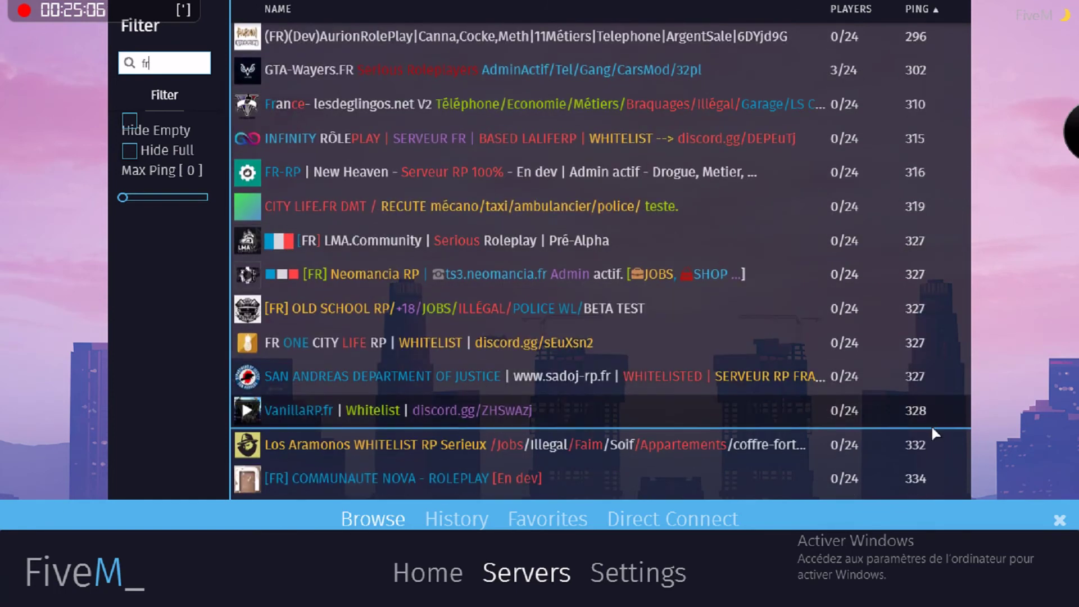
pyautogui.scroll(5, 930, 424)
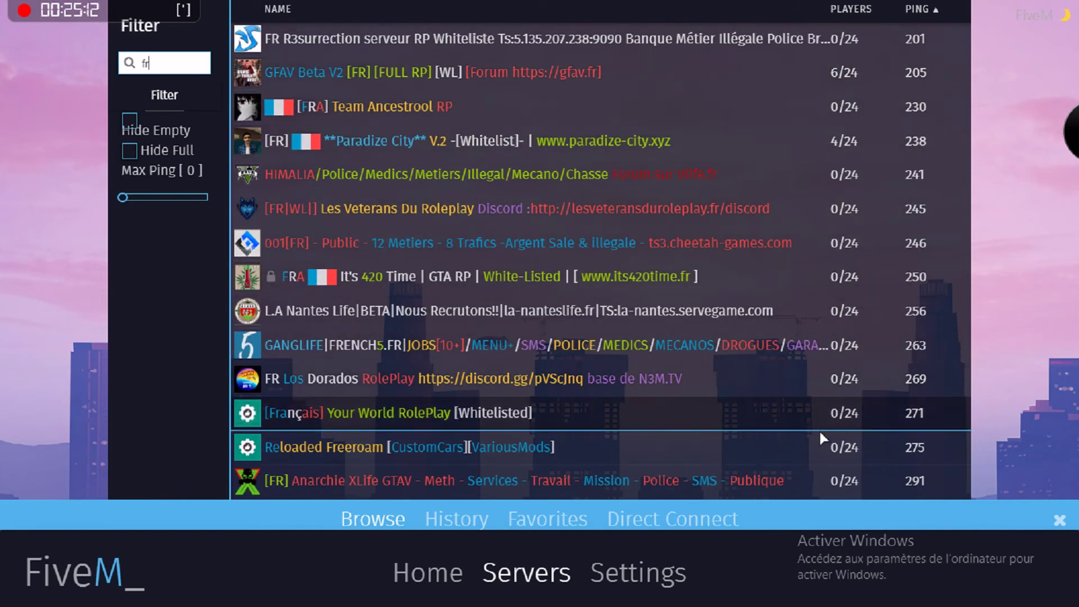
pyautogui.scroll(-5, 835, 329)
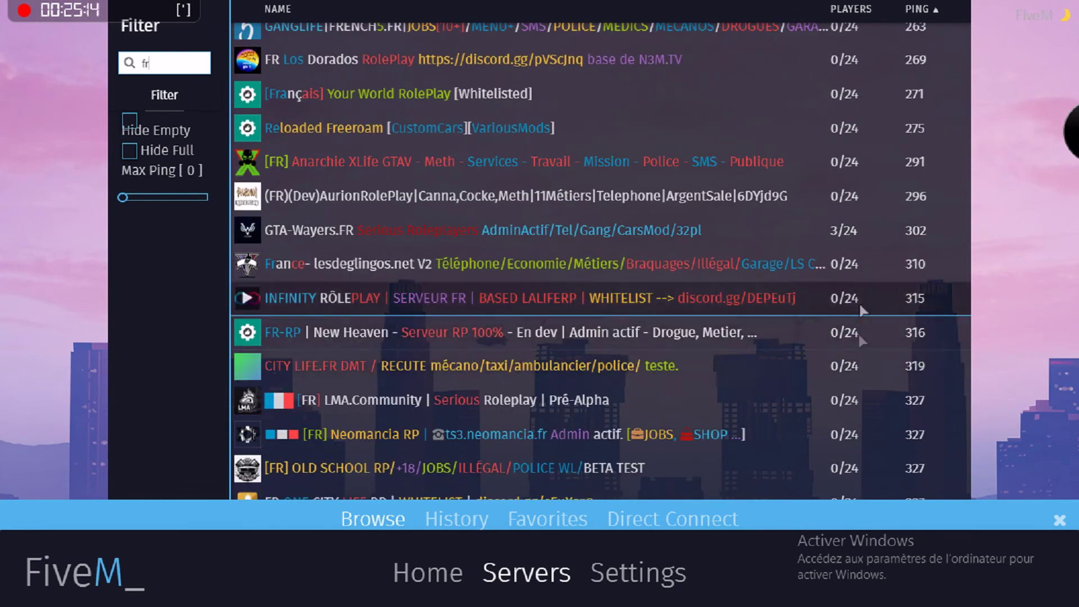
pyautogui.scroll(-6, 851, 326)
pyautogui.scroll(-3, 803, 363)
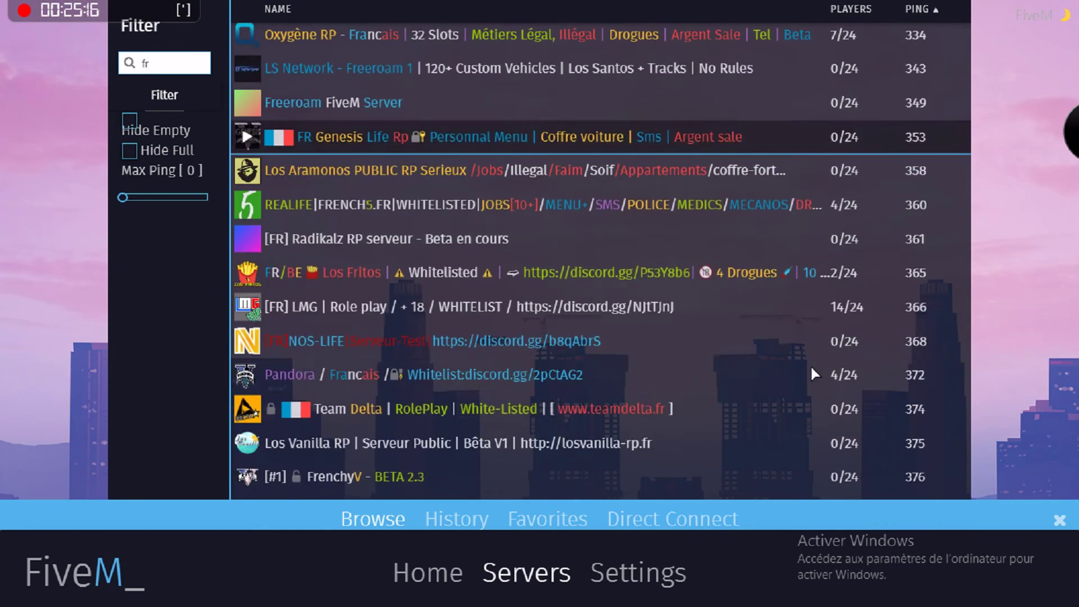
pyautogui.scroll(-4, 868, 261)
pyautogui.scroll(-2, 838, 380)
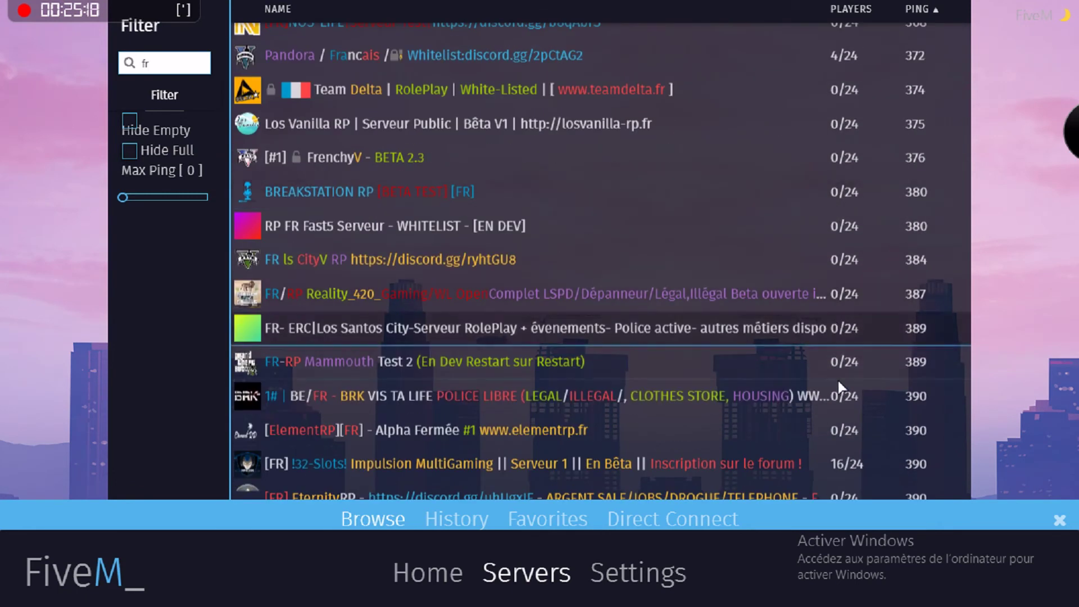
pyautogui.scroll(-5, 851, 423)
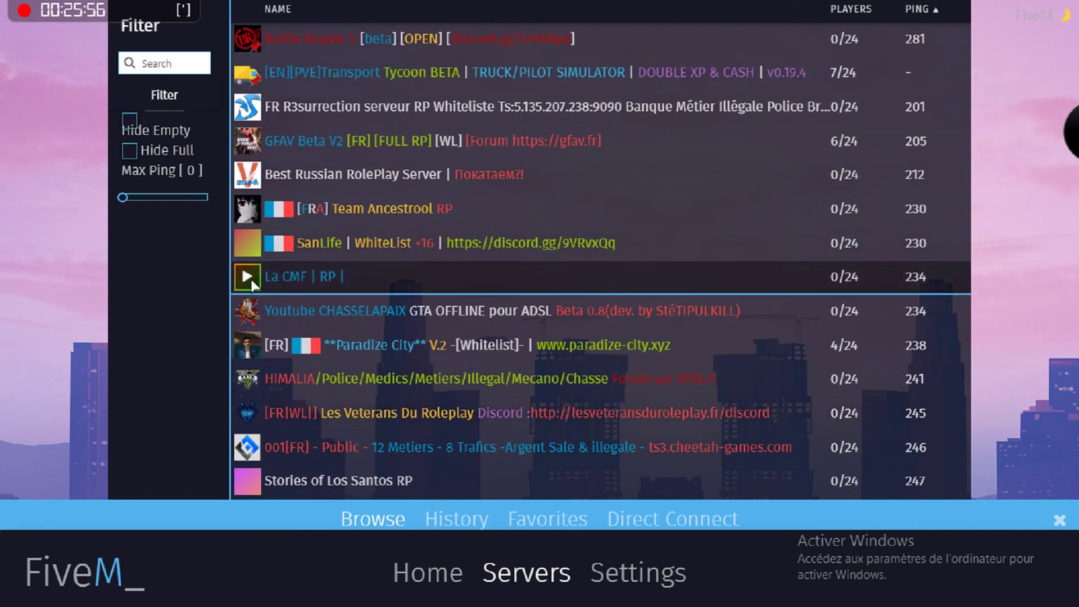
# Join the "La CMF | RP |" server from the unfiltered server list
pyautogui.click(246, 279)
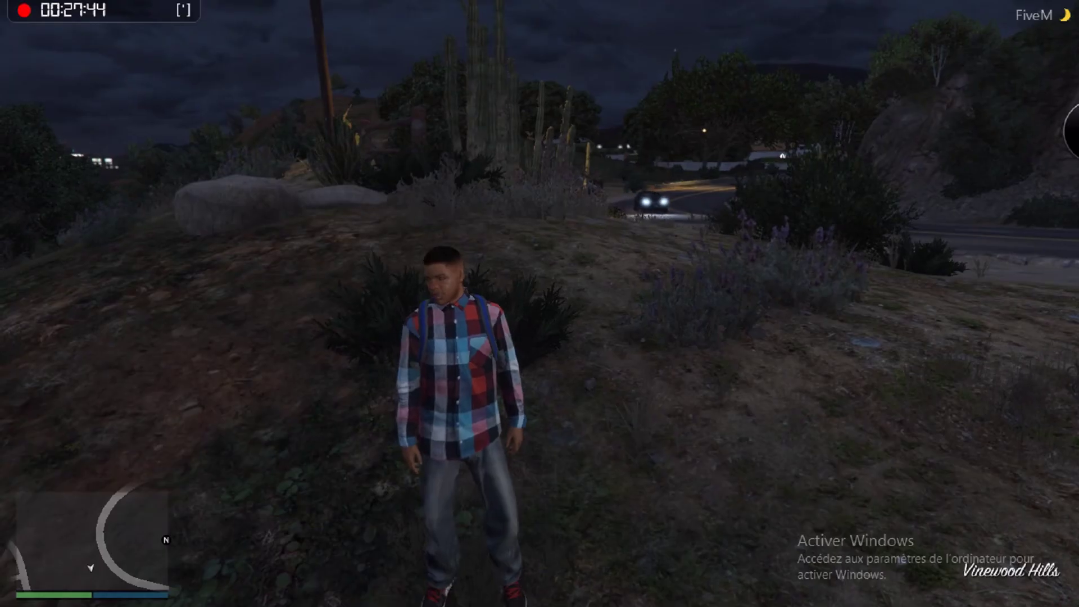
pyautogui.press('w')
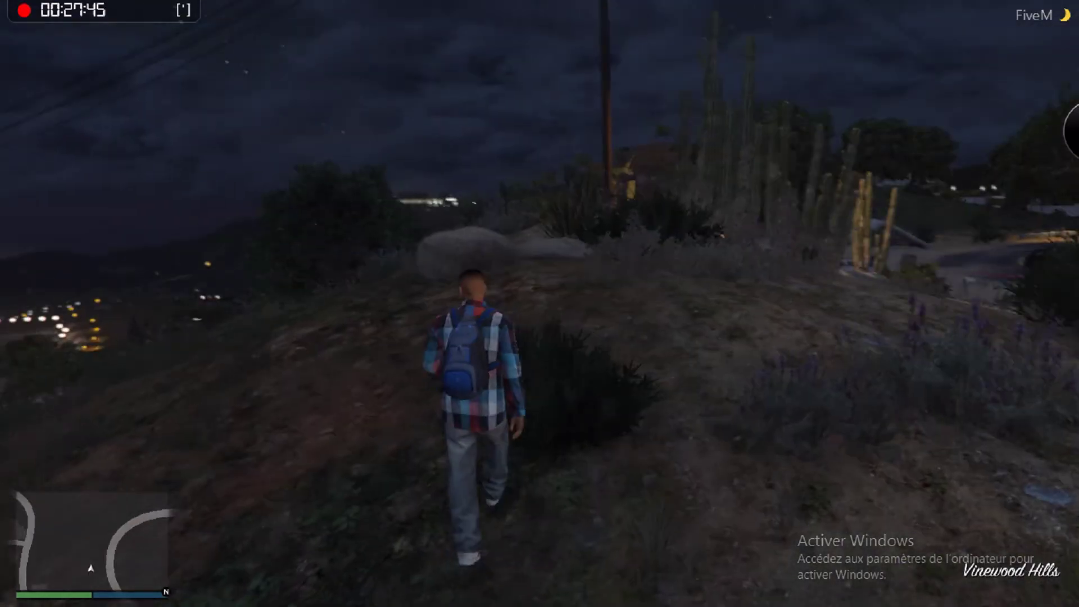
pyautogui.press('s')
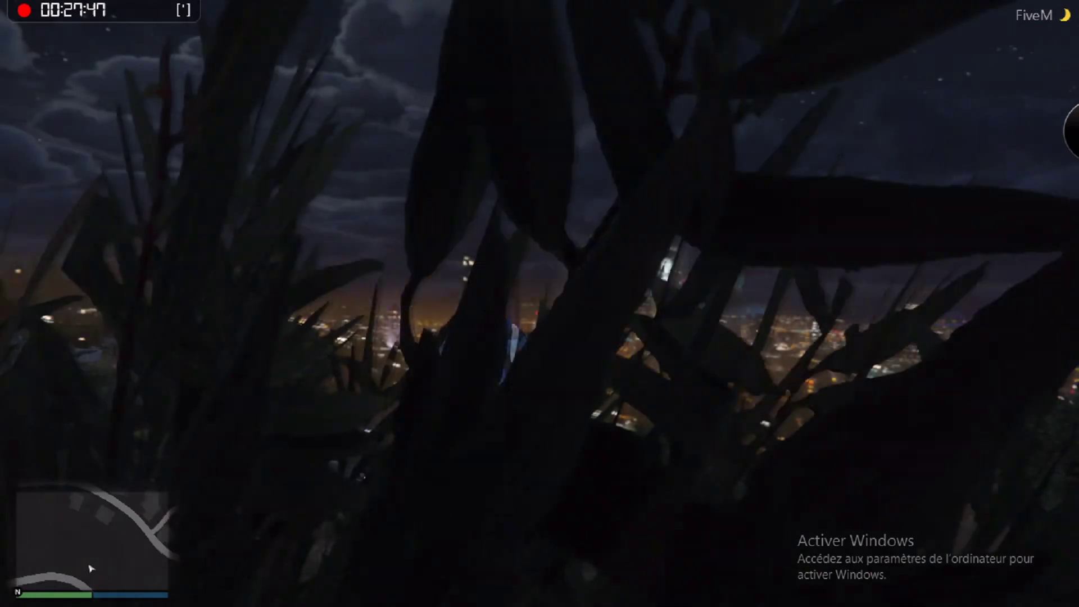
pyautogui.press('w')
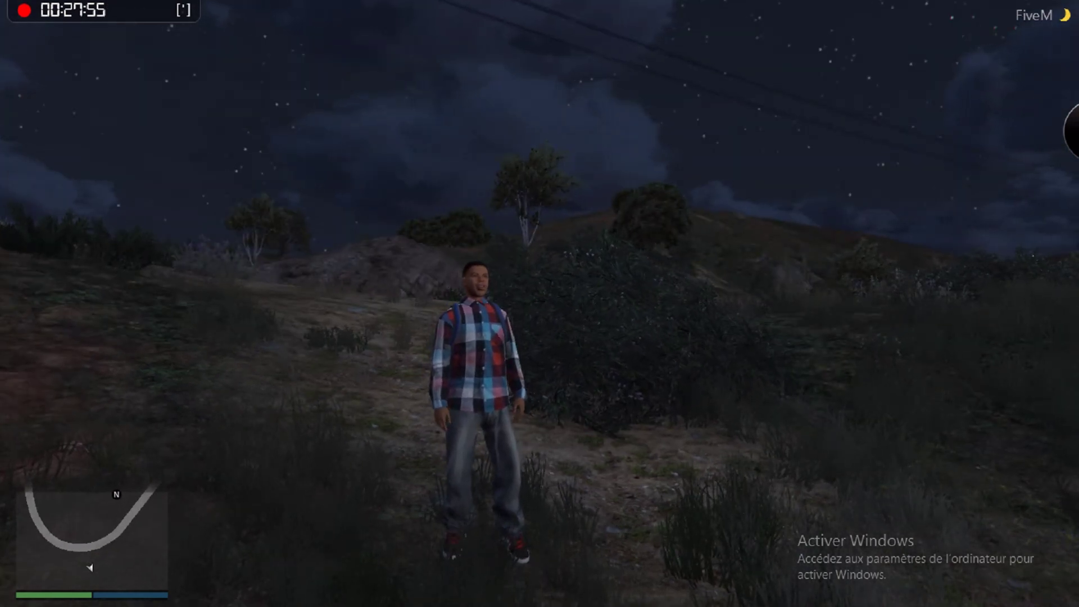
pyautogui.moveTo(110, 25)
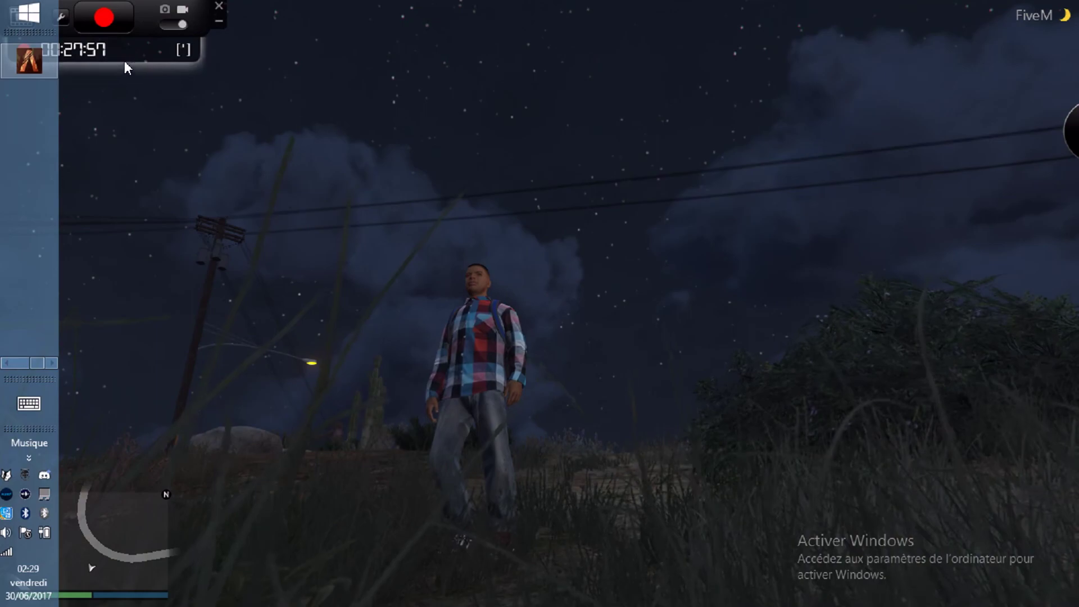